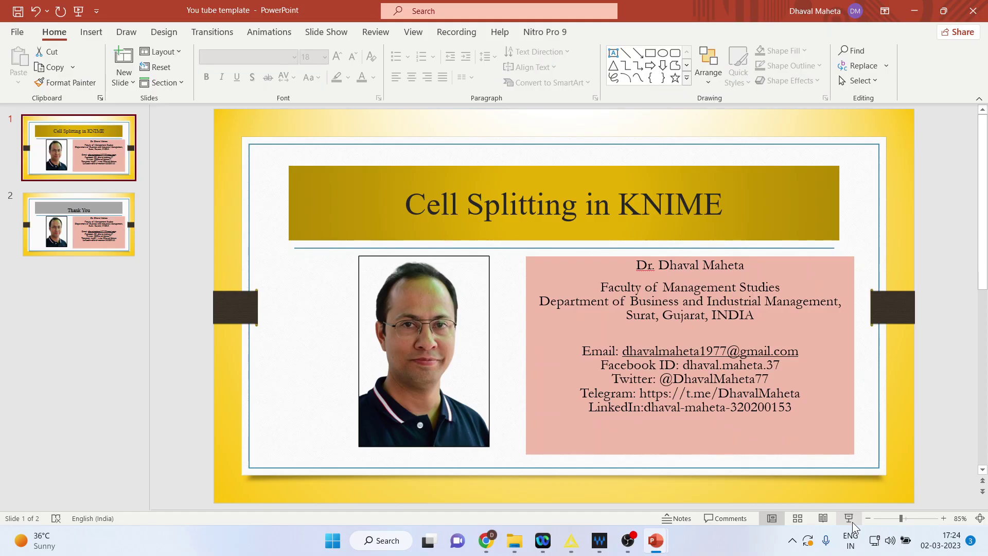
Clear the node search and add Excel Reader from IO > Read to the canvas.
click(571, 540)
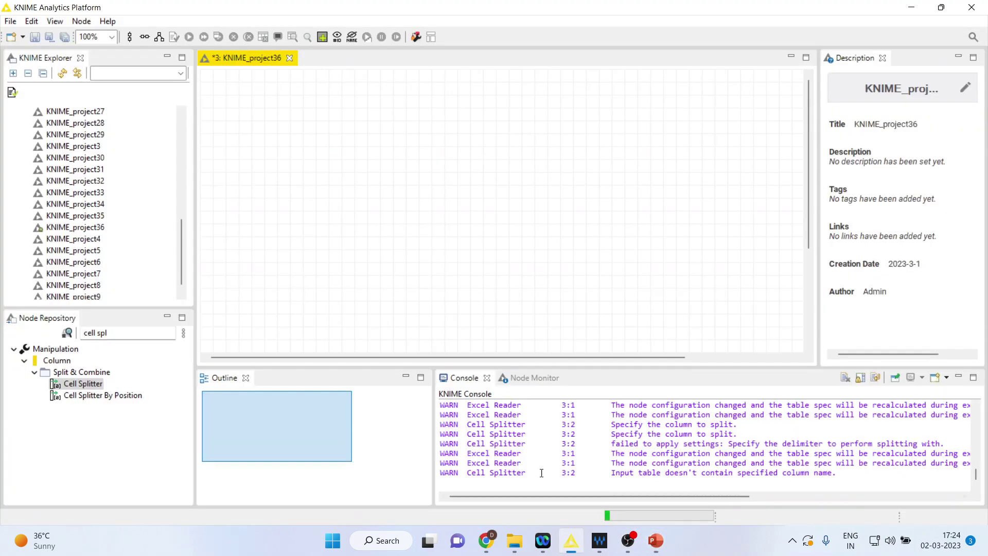
click(137, 333)
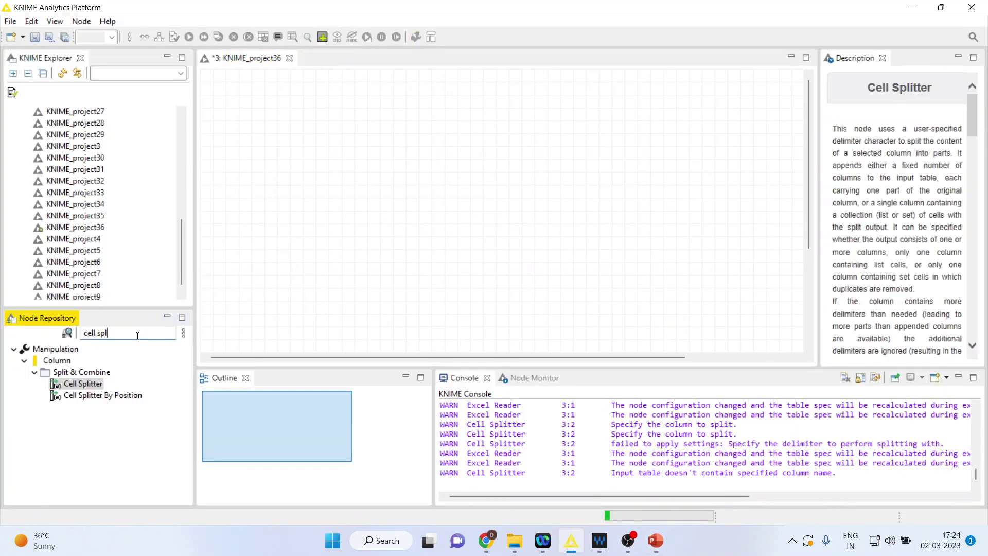
key(BackSpace)
key(BackSpace)
key(BackSpace)
key(BackSpace)
key(BackSpace)
key(BackSpace)
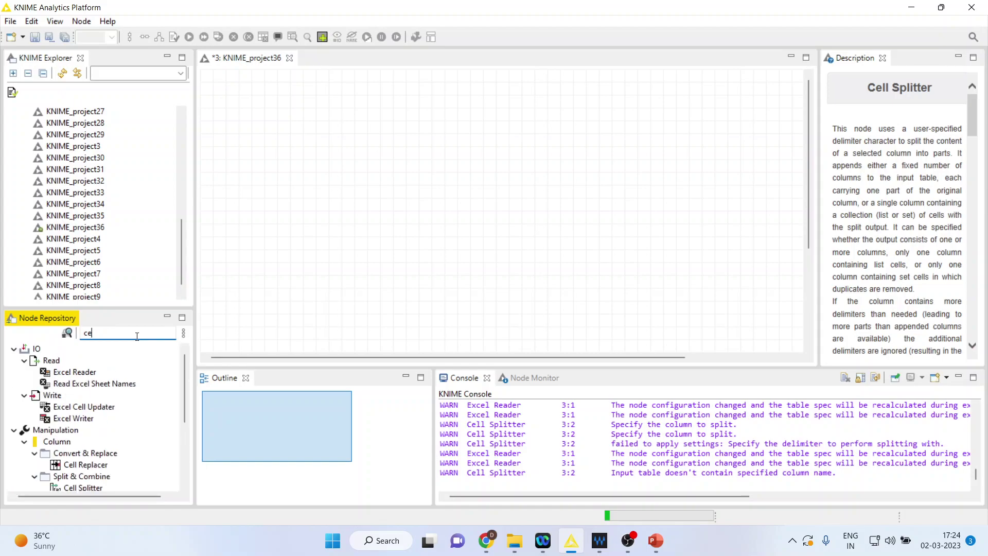
key(BackSpace)
key(BackSpace)
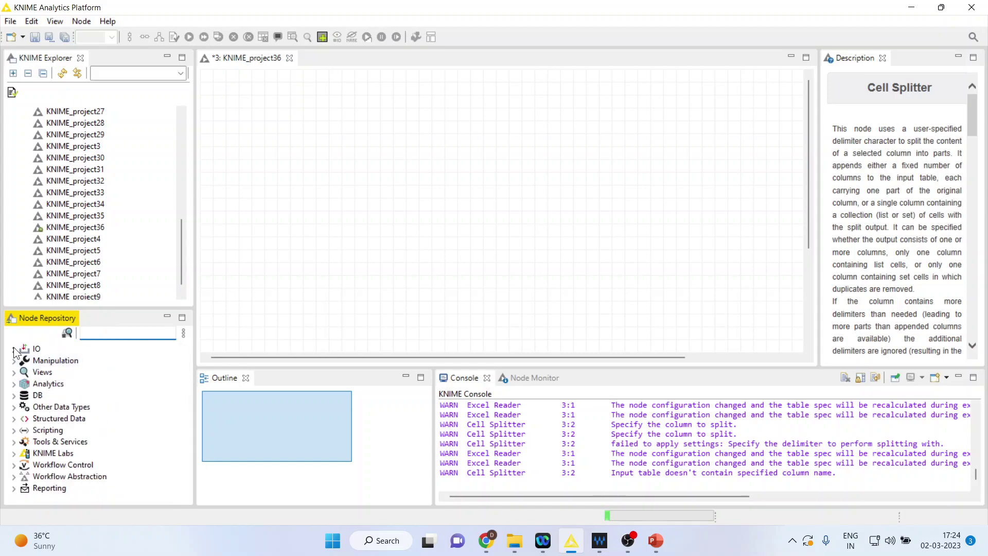
click(14, 349)
click(23, 361)
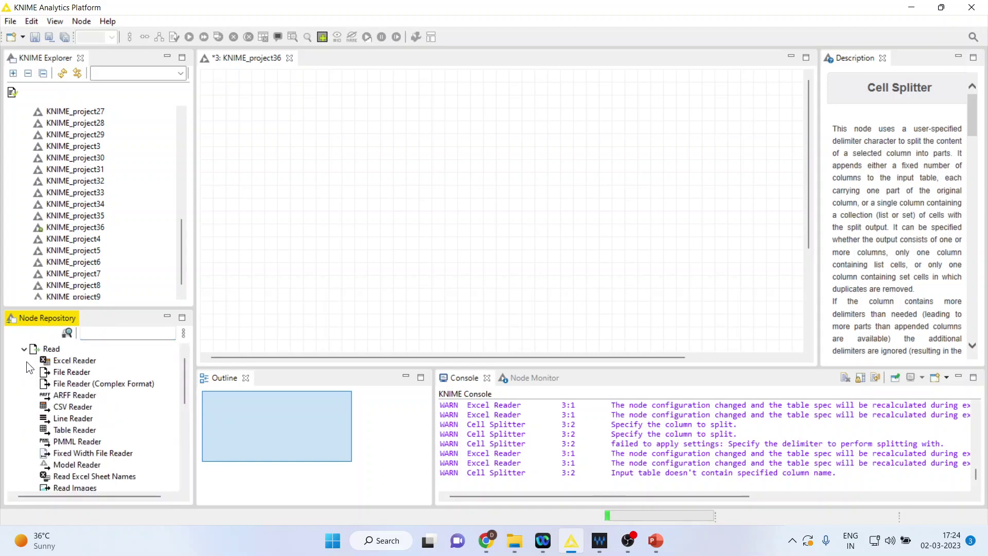
double_click(74, 360)
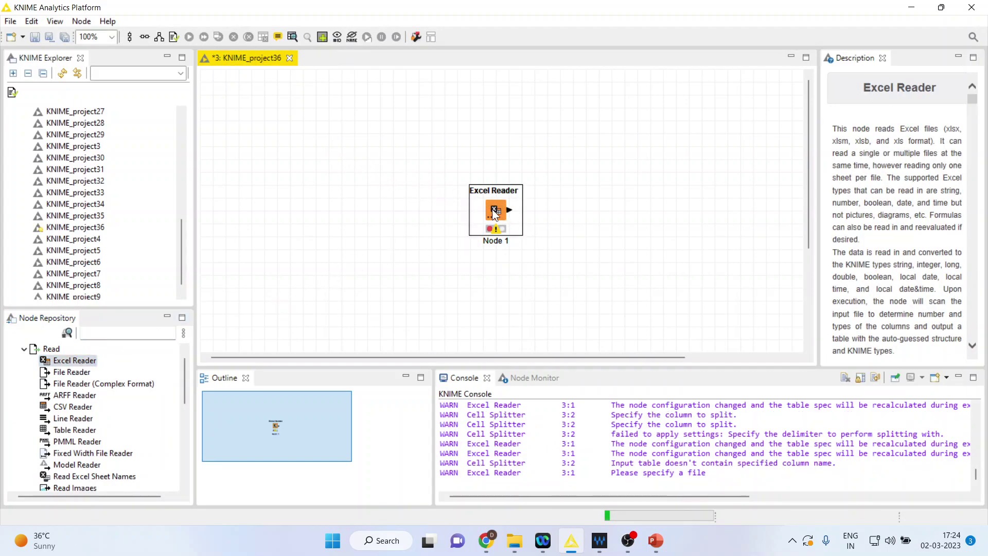
Move the Excel Reader to the top-left and browse its input file on the D: drive.
mouse_move(494, 211)
mouse_down()
mouse_move(358, 167)
mouse_move(263, 123)
mouse_up()
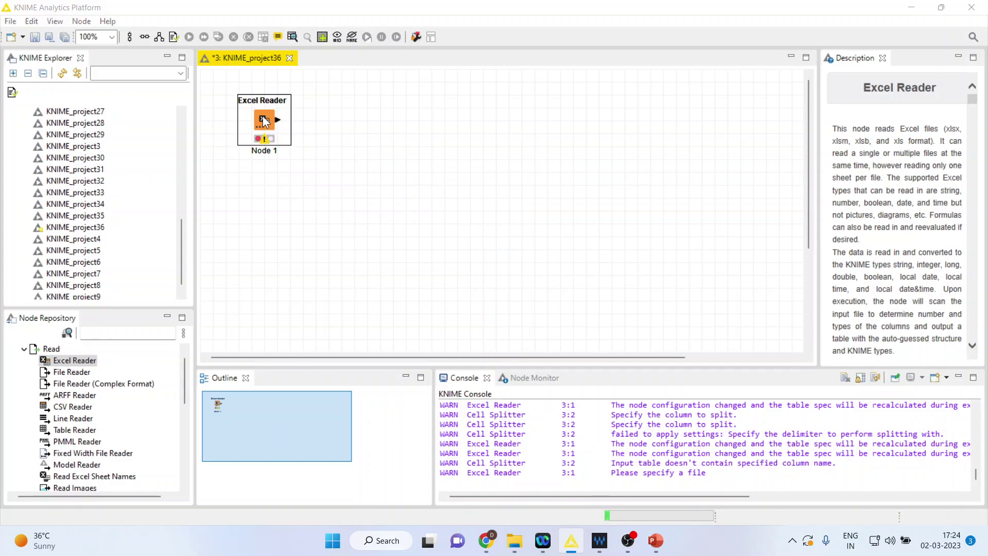
double_click(263, 120)
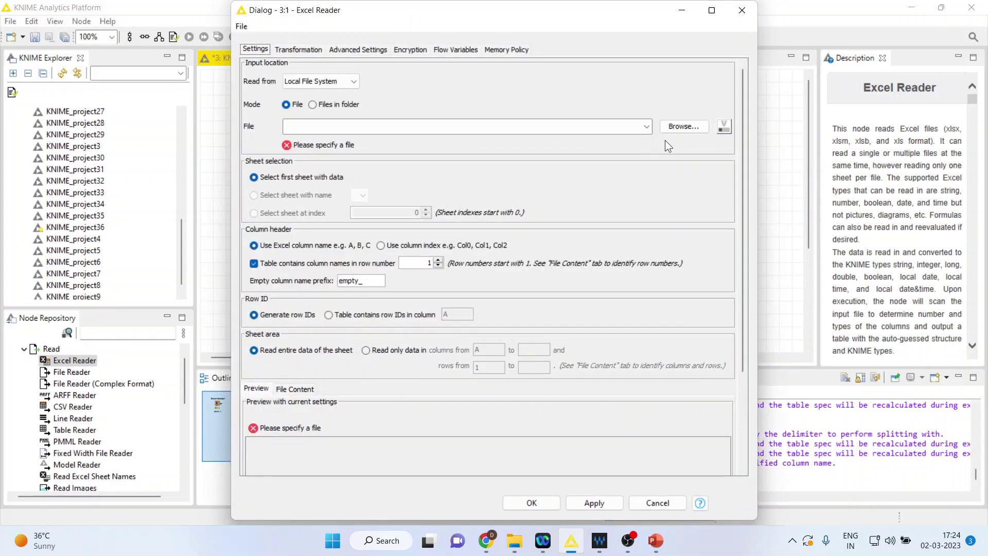
click(682, 126)
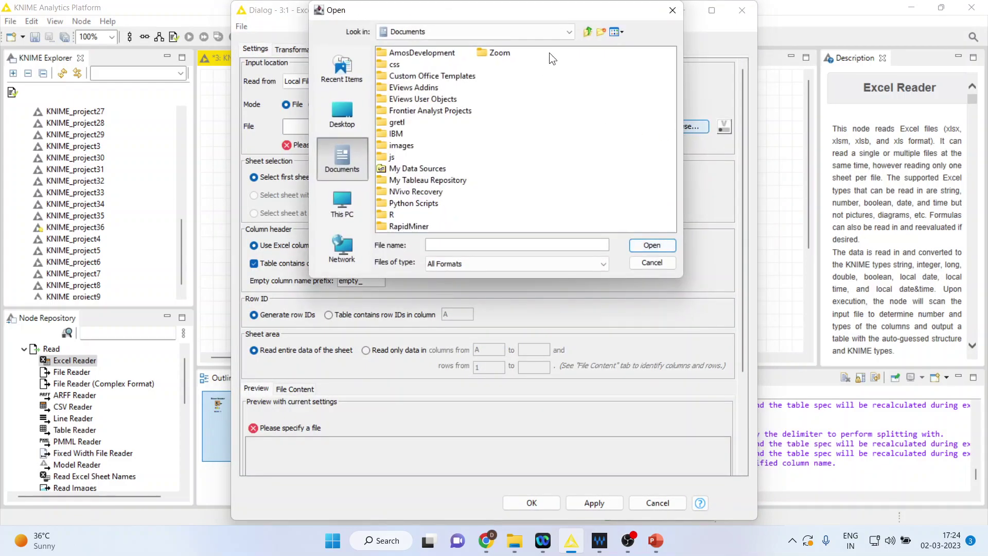
click(568, 32)
click(528, 53)
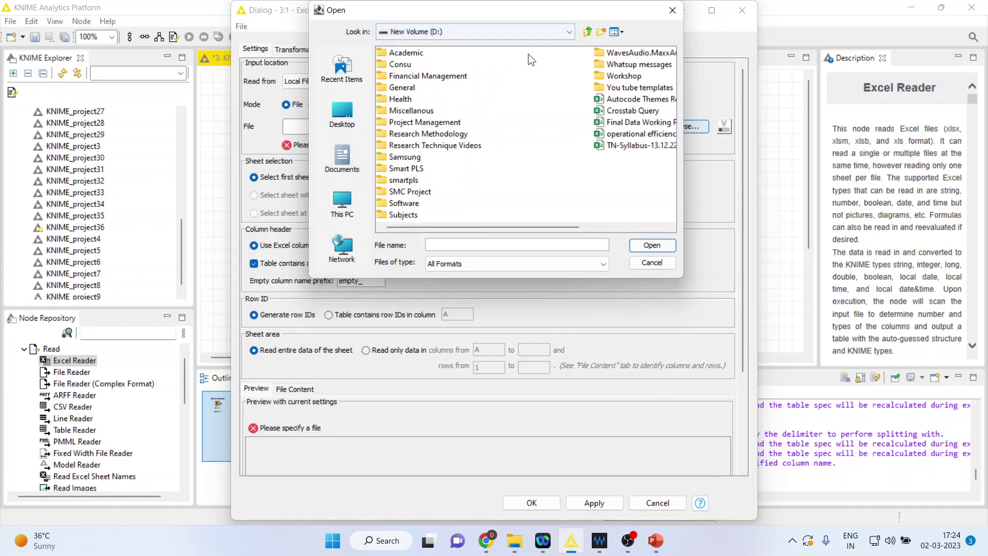
Select dojotitanic.xlsx in Research Methodology\Data\Data for Machine Learning and apply the settings.
double_click(427, 133)
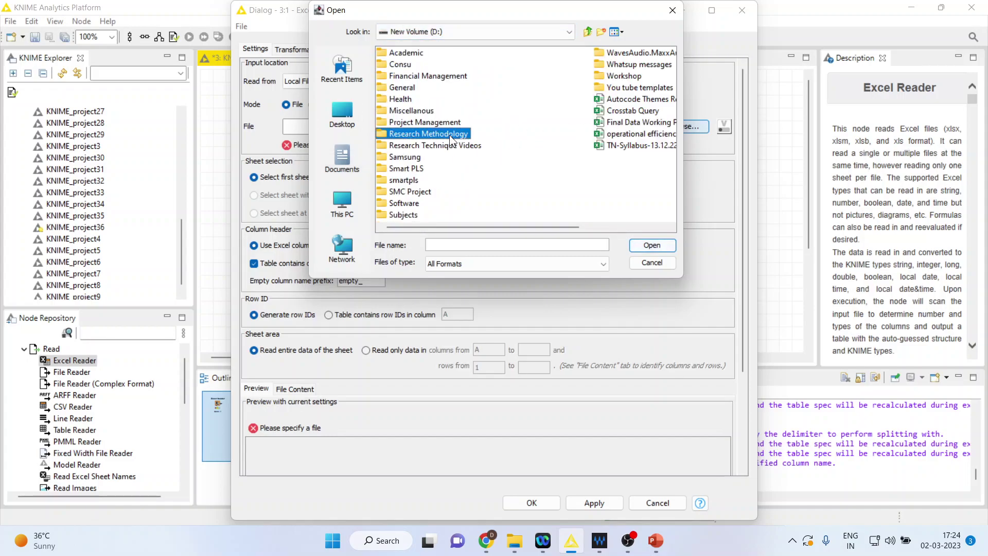
double_click(401, 99)
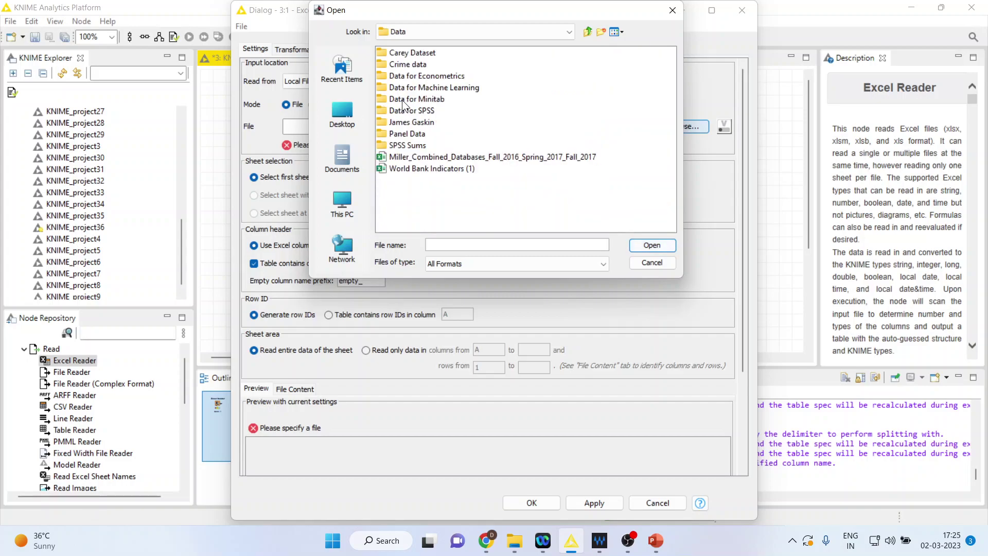
double_click(434, 87)
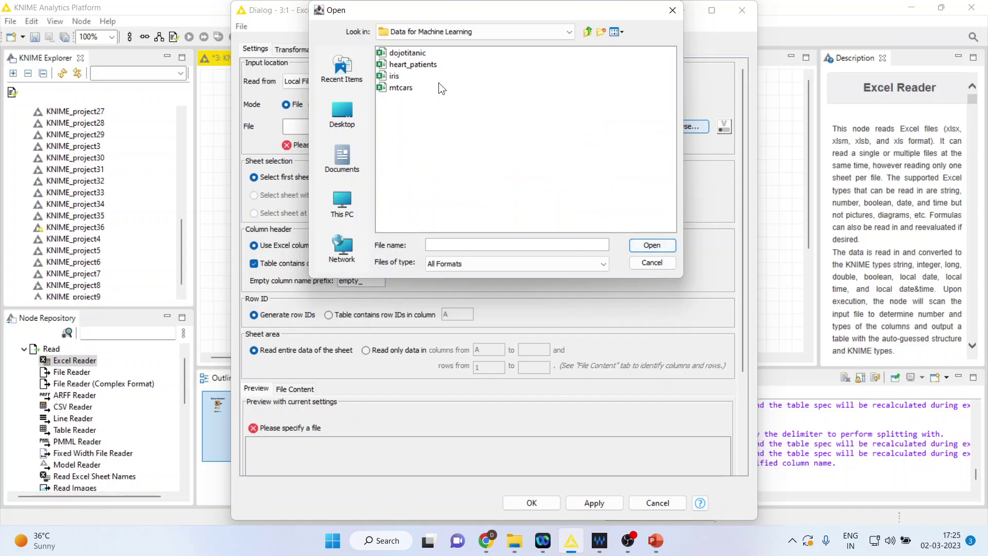
click(415, 53)
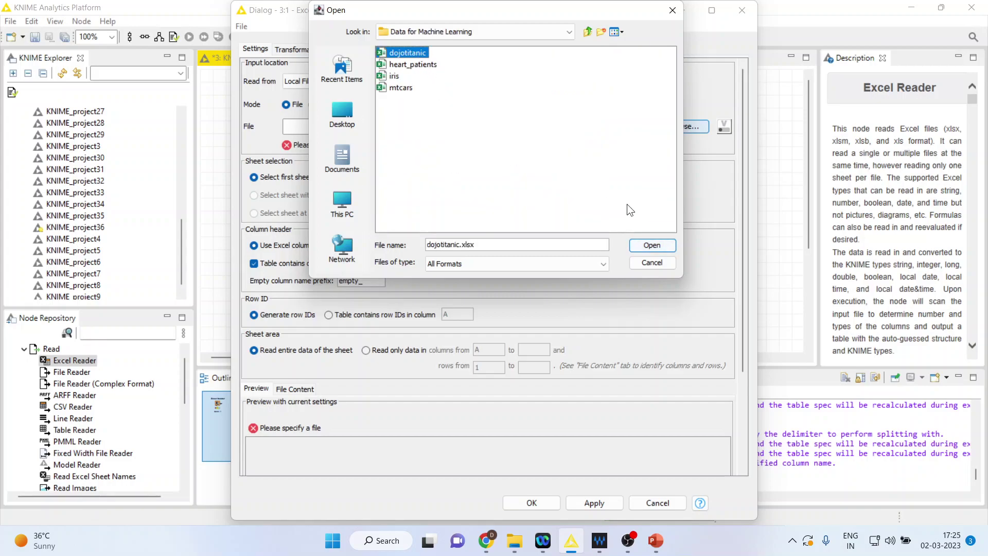
click(651, 244)
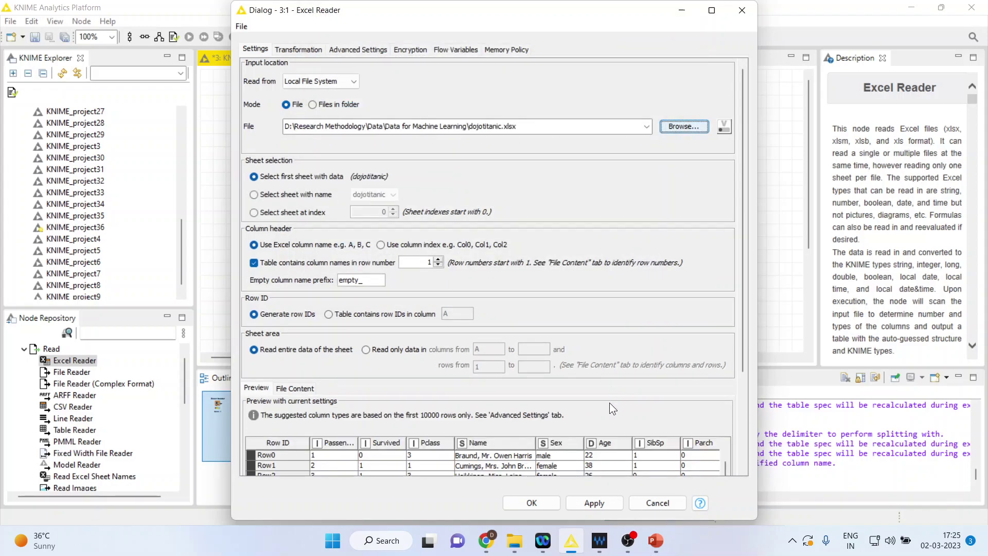
click(593, 502)
click(532, 503)
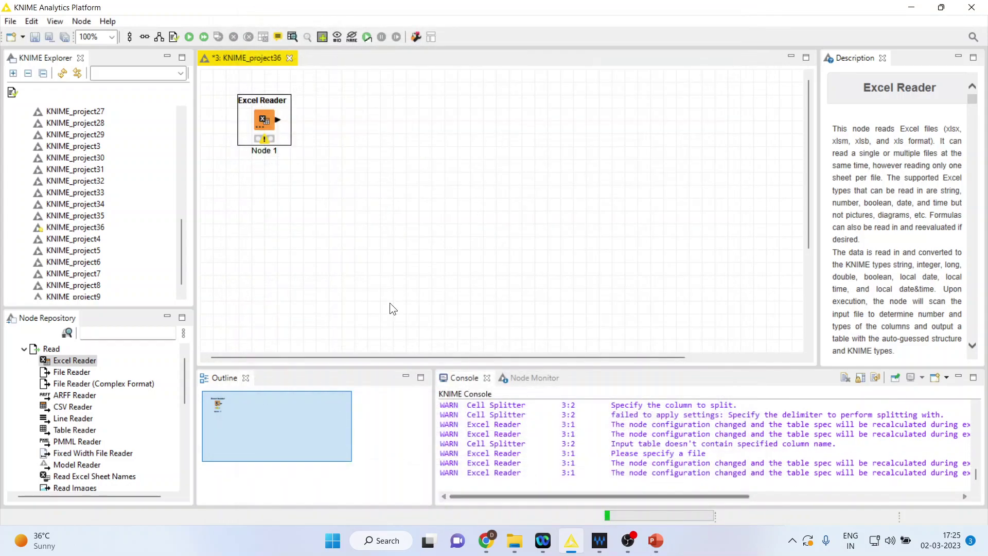
Execute the Excel Reader, view its table with a wider Name column, then close it.
right_click(275, 121)
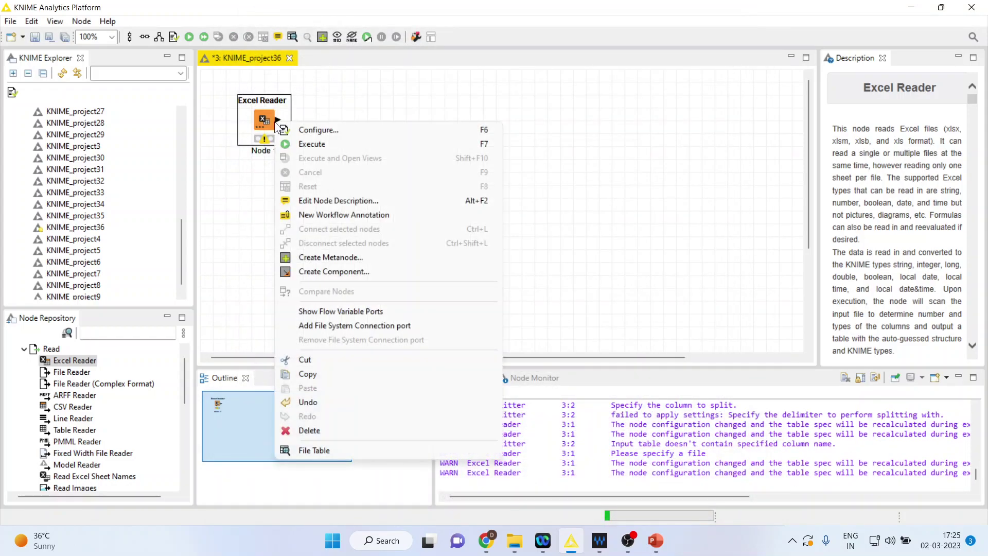
click(326, 143)
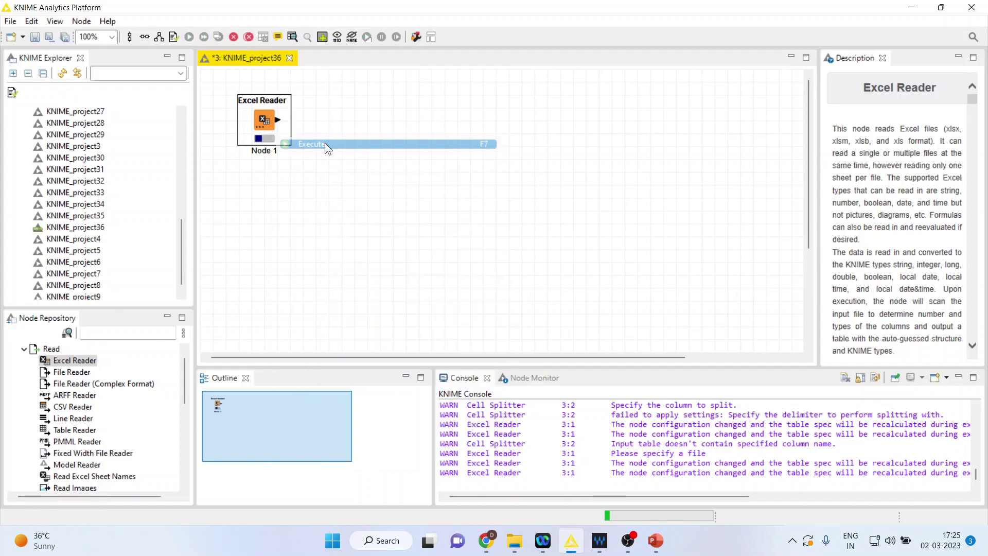
right_click(267, 126)
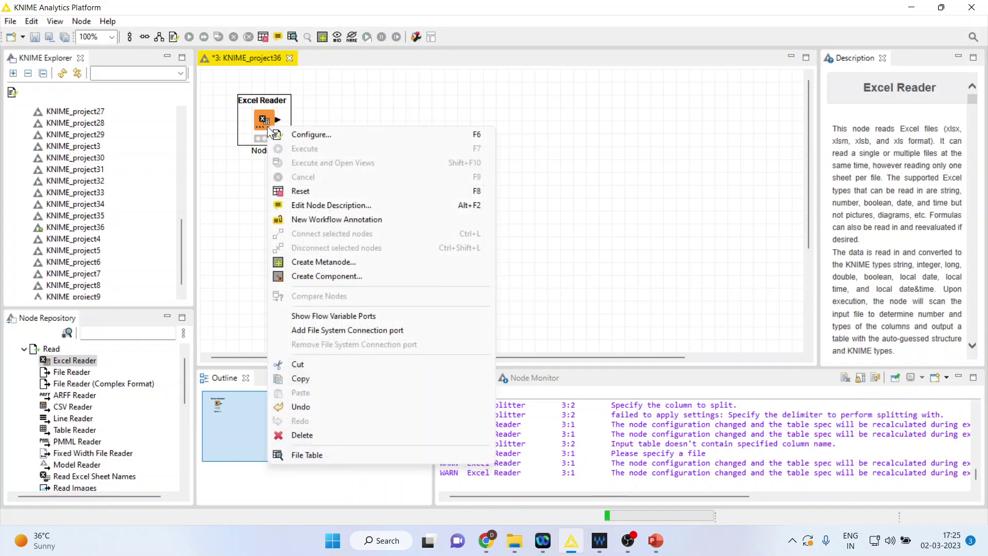
click(329, 455)
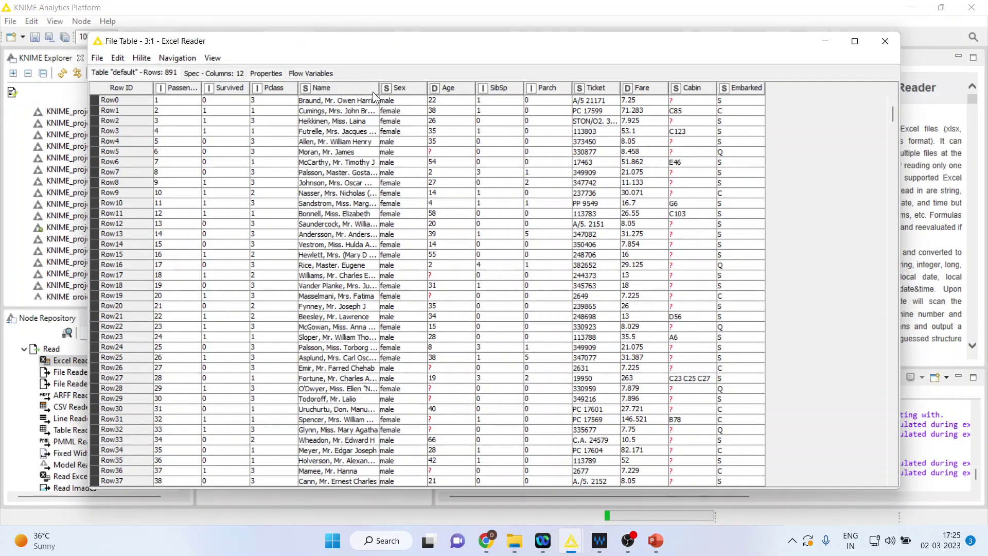
drag(377, 88, 482, 87)
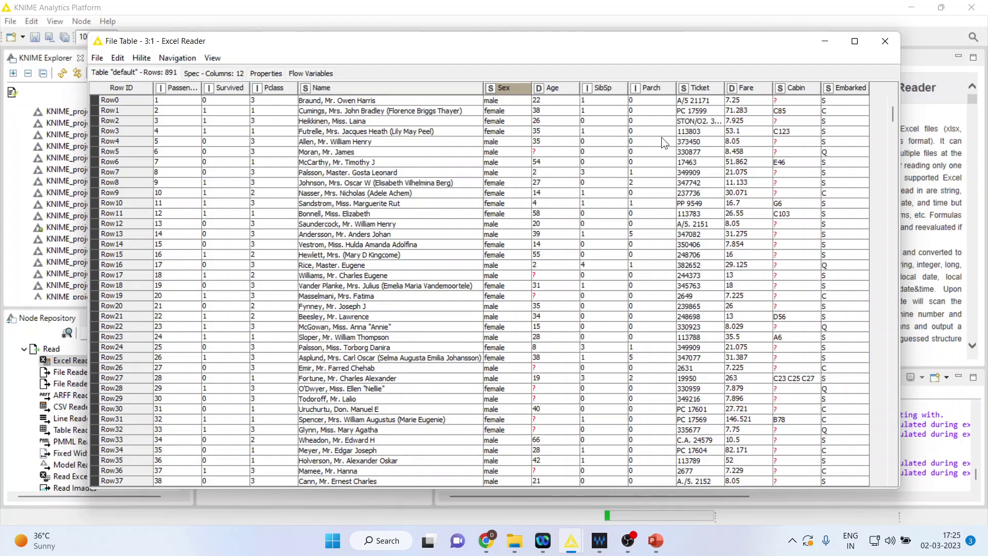
click(885, 41)
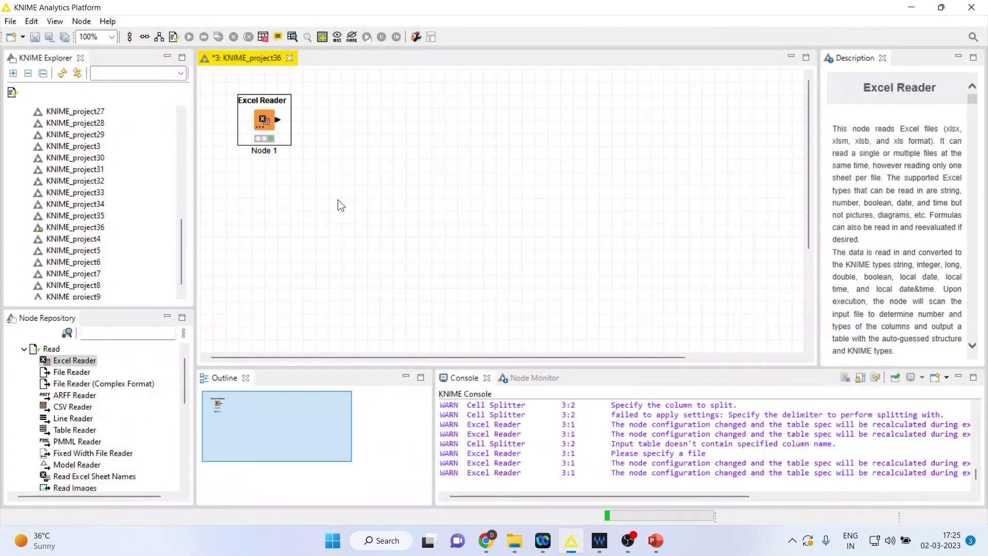
Search for 'cell split' and add a Cell Splitter node after the Excel Reader.
click(99, 333)
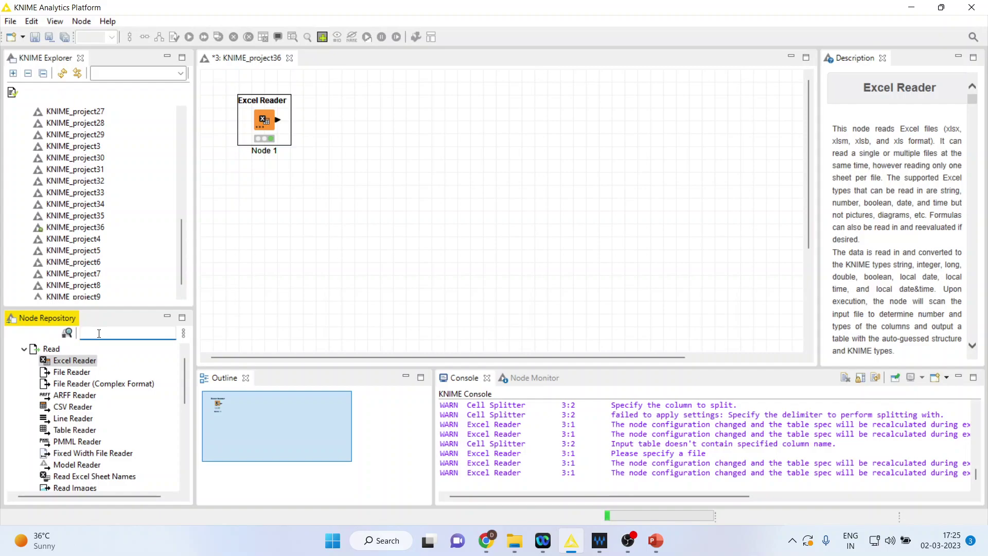
text(cell split)
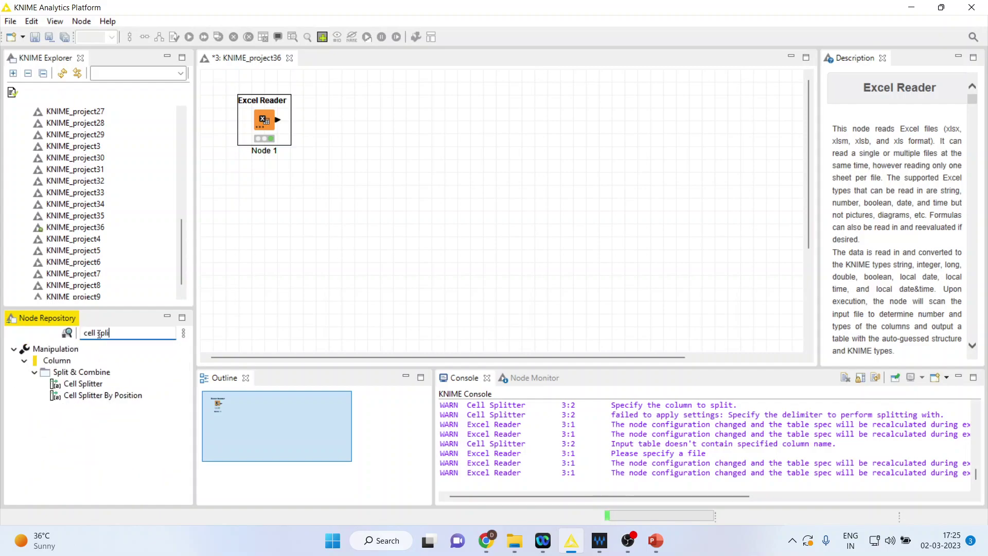
double_click(83, 383)
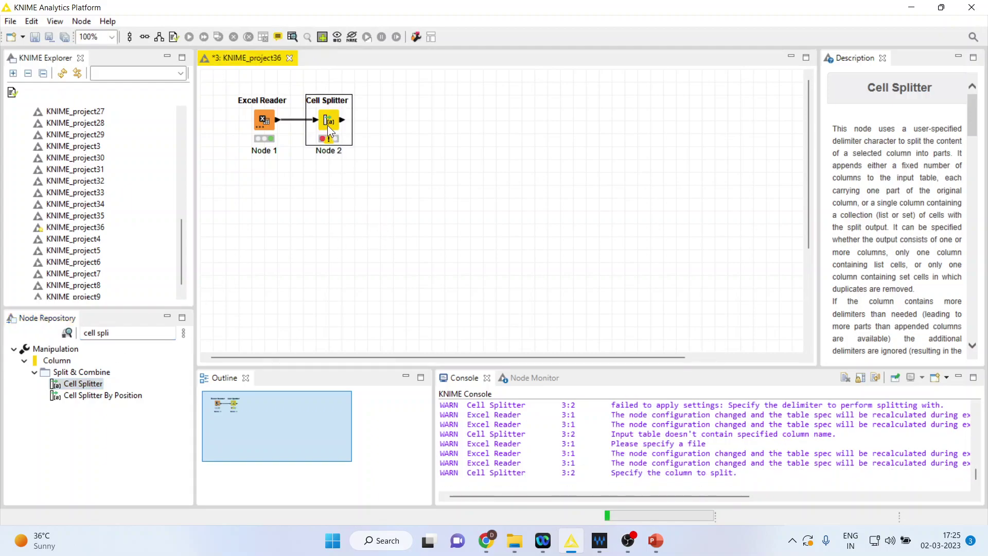
Configure the Cell Splitter with Name as the column and ',' as delimiter.
right_click(330, 124)
click(363, 135)
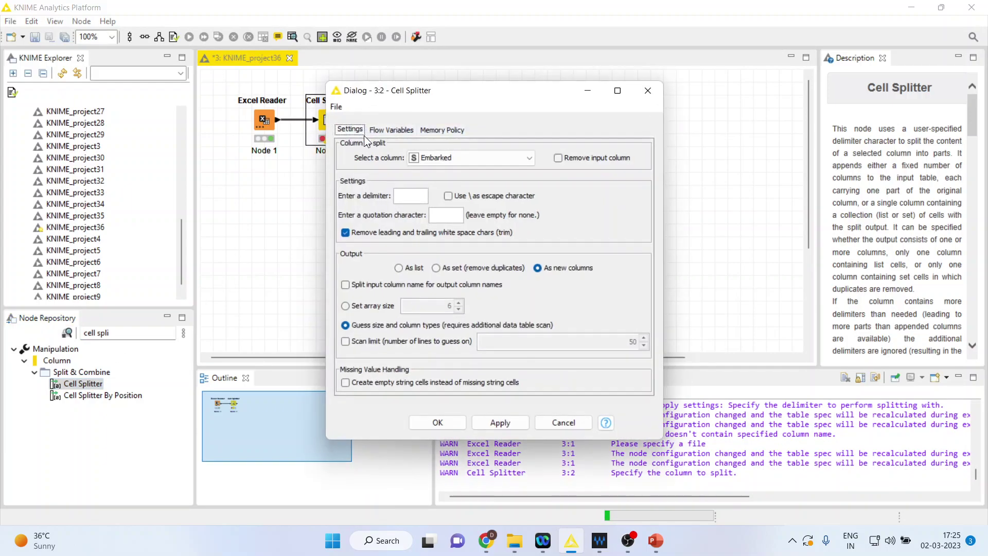
click(530, 157)
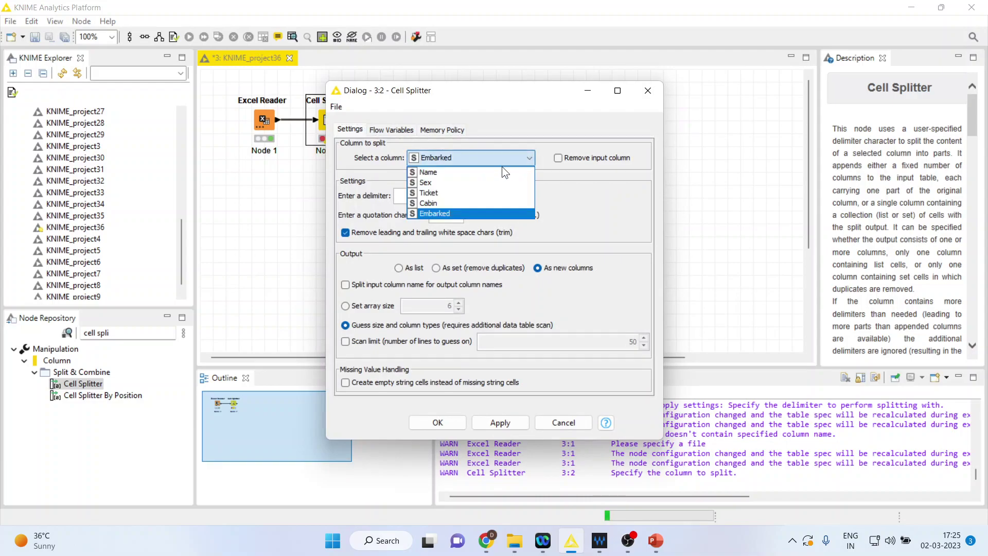
click(467, 173)
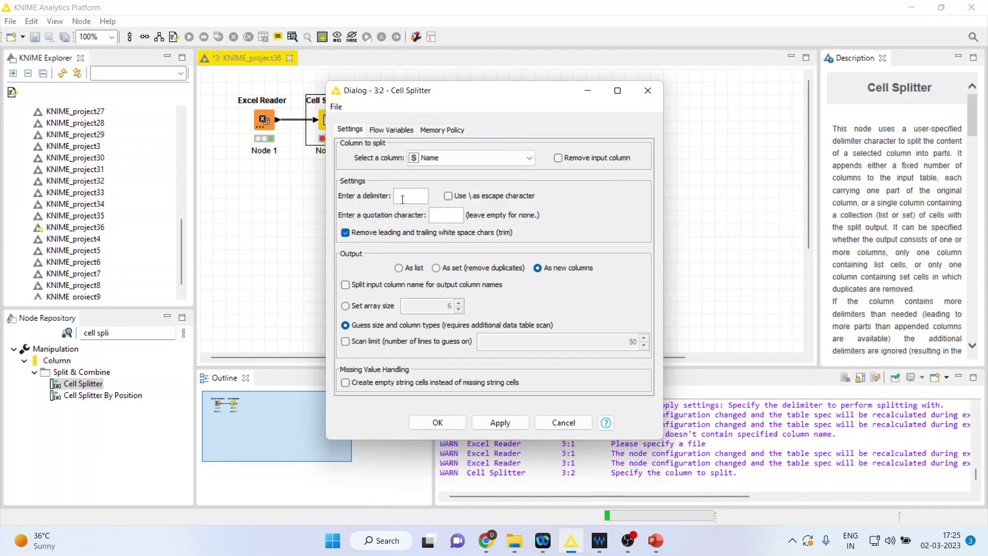
text(,)
click(511, 420)
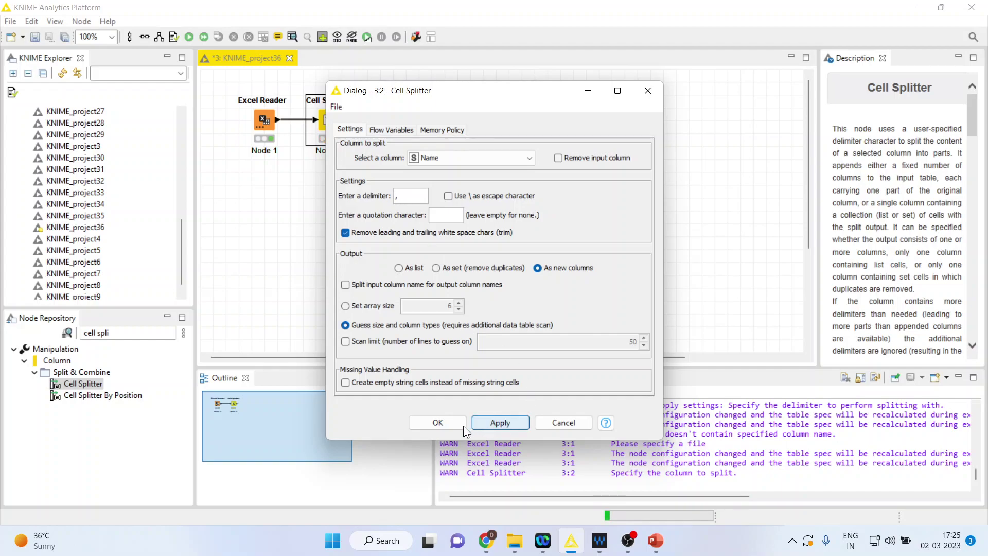
click(446, 424)
Execute the Cell Splitter node from its context menu.
right_click(333, 127)
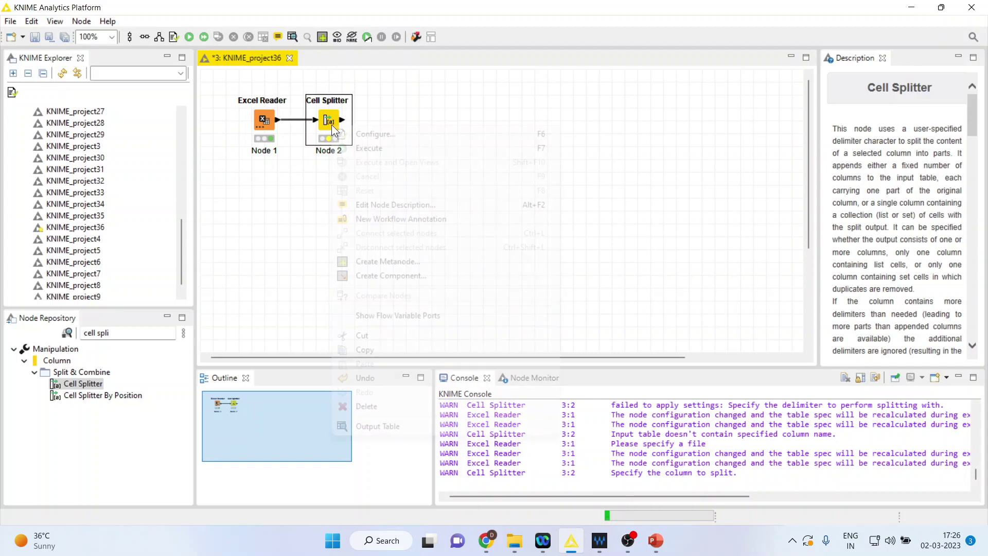
click(380, 147)
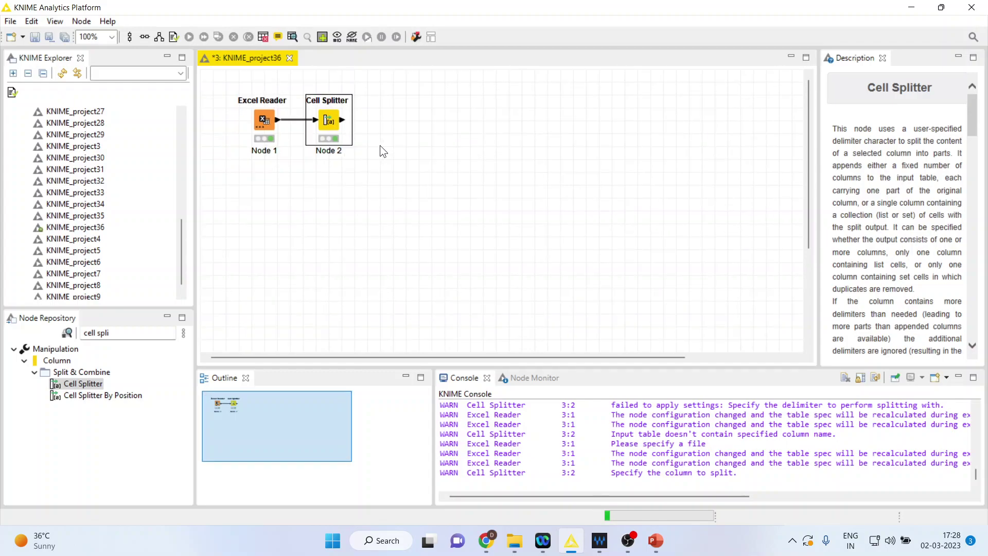
right_click(326, 120)
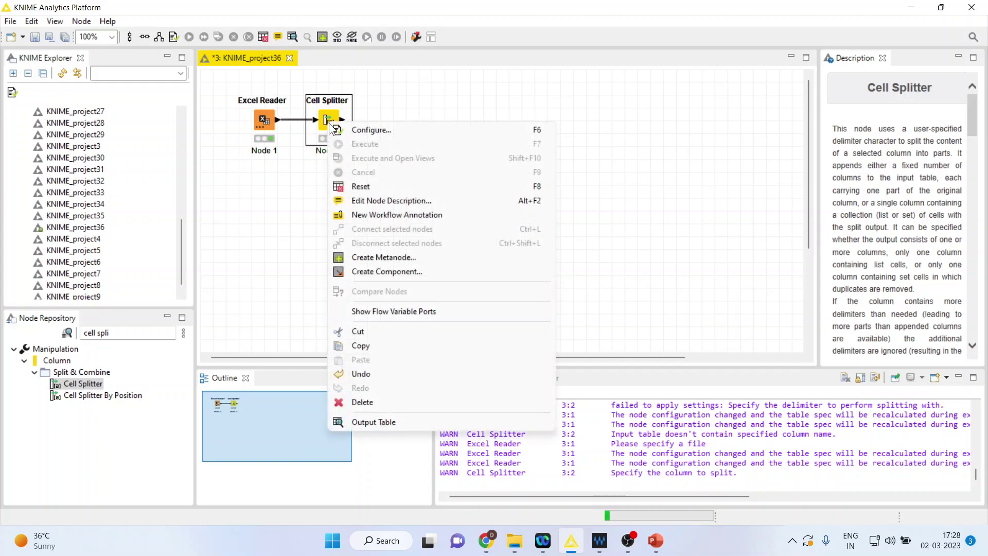
click(390, 421)
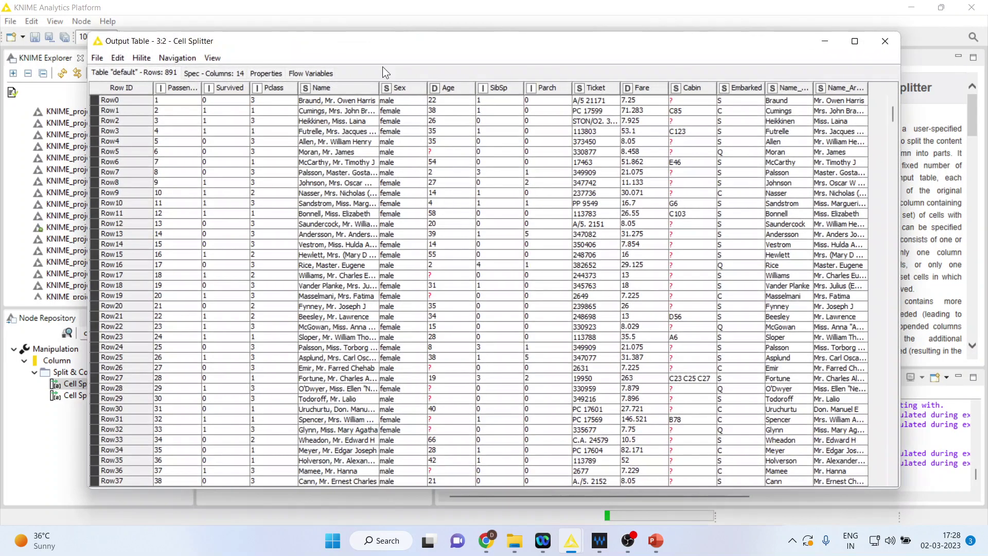
right_click(340, 91)
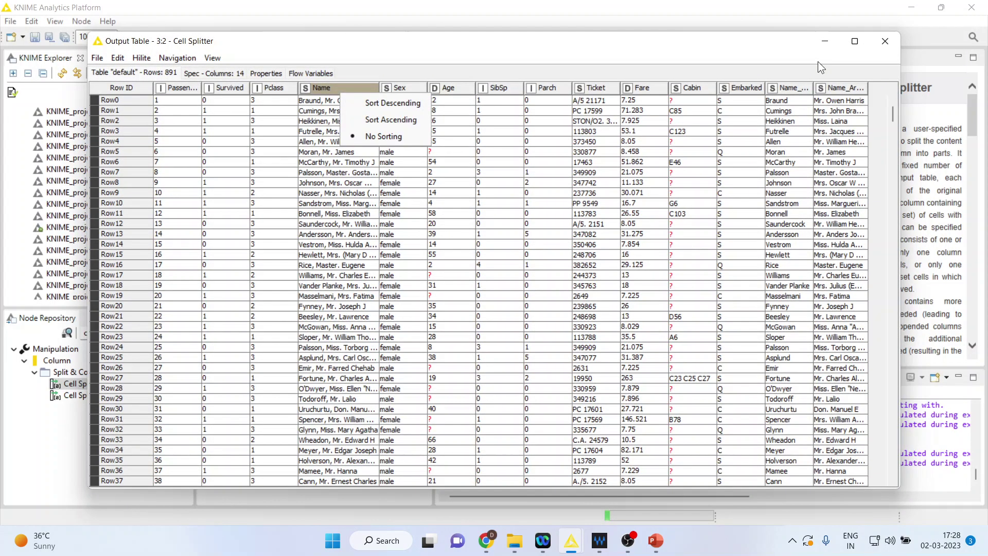
click(854, 41)
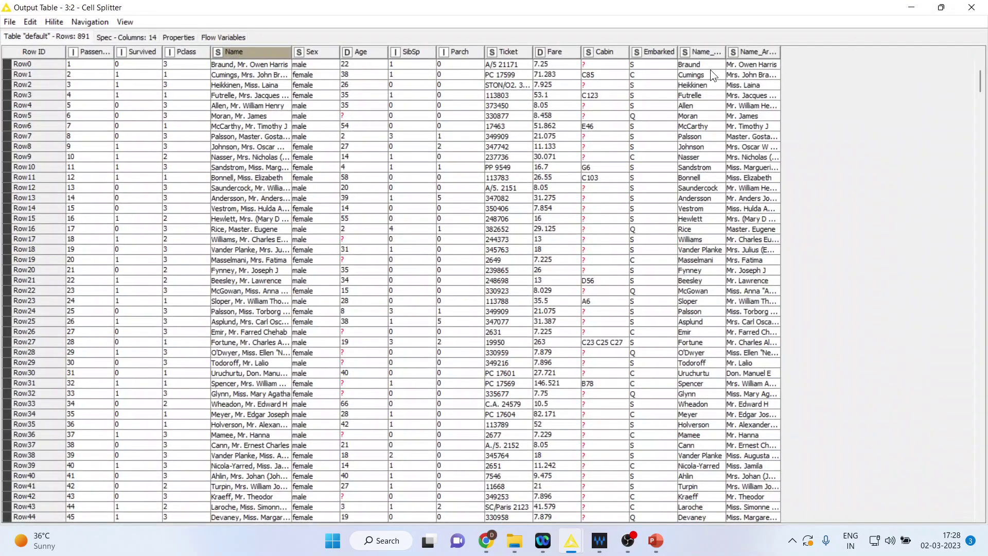
drag(725, 52, 869, 53)
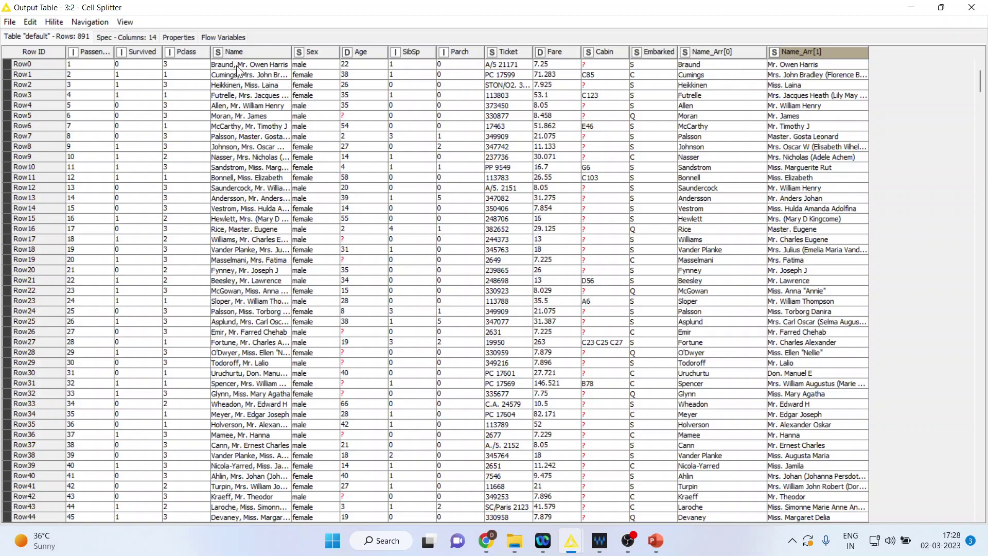
click(912, 7)
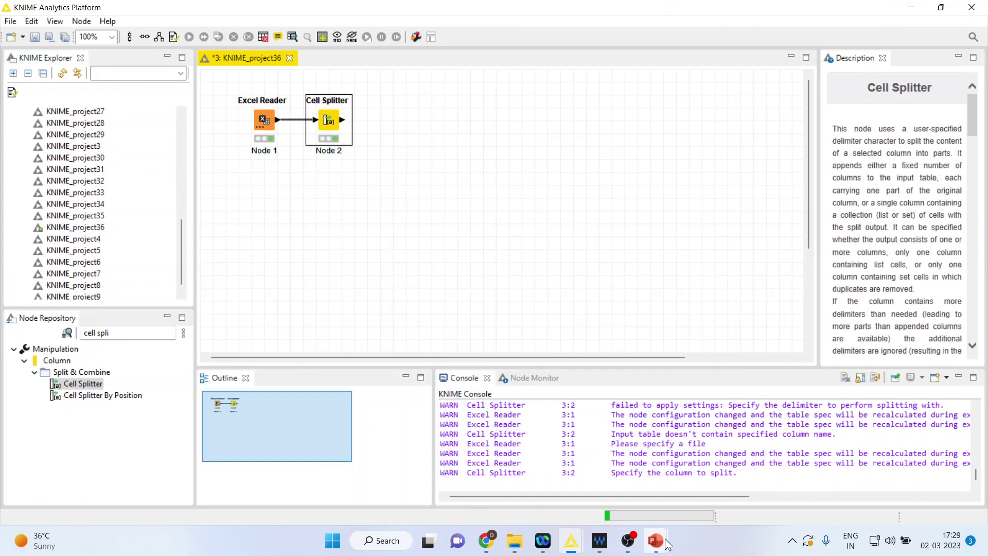
Switch to the 'Cell Splitting in KNIME' PowerPoint presentation via the taskbar.
mouse_move(656, 540)
click(718, 463)
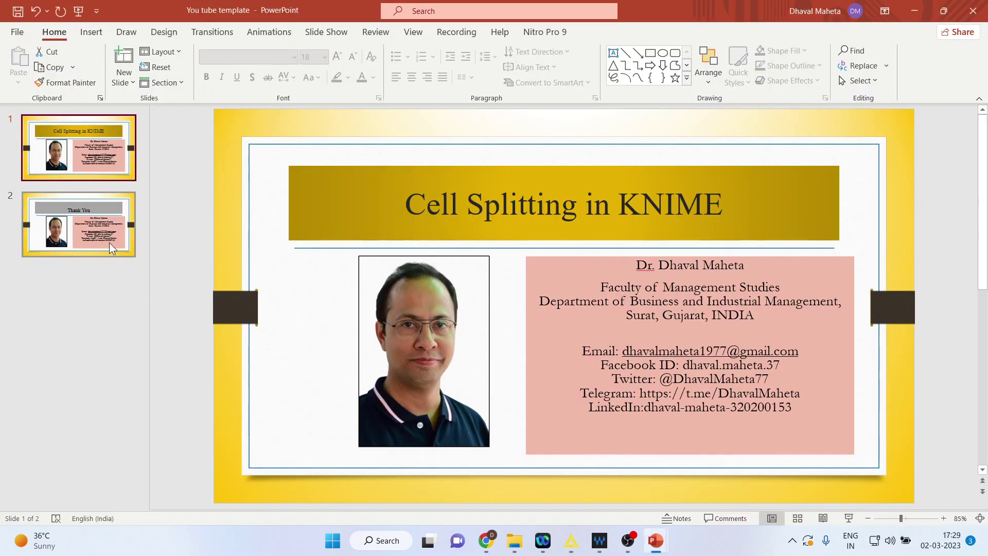